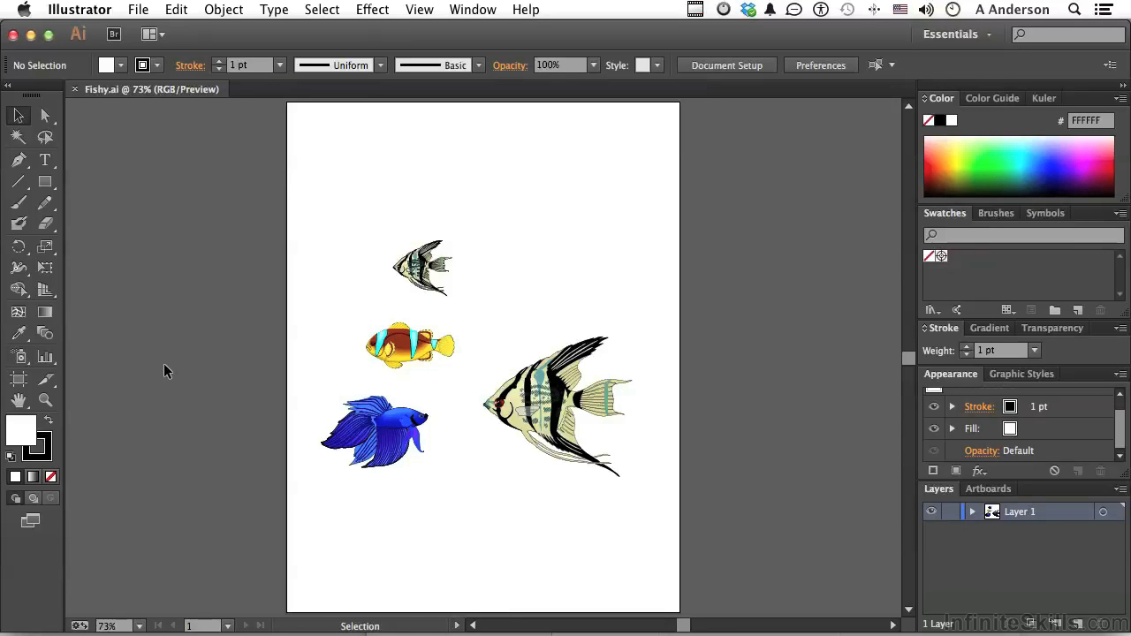
Pick the Zoom tool from the Tools panel to zoom into the fish artwork.
click(47, 397)
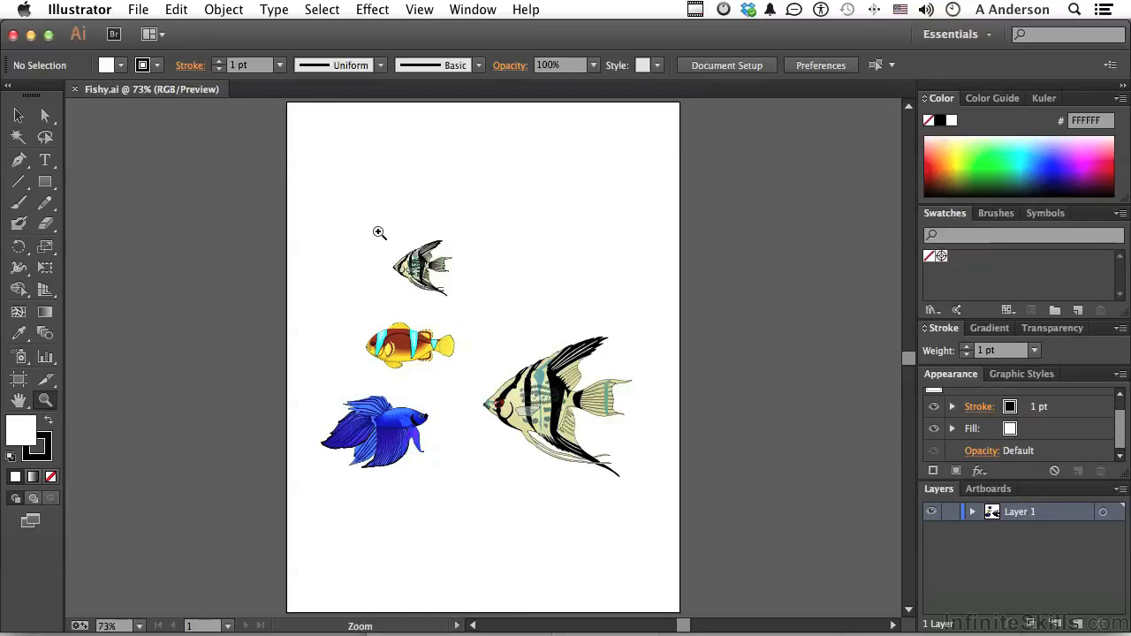
Zoom in on the small angelfish and save it as a new view named 'Angel 1'.
drag(379, 231, 467, 303)
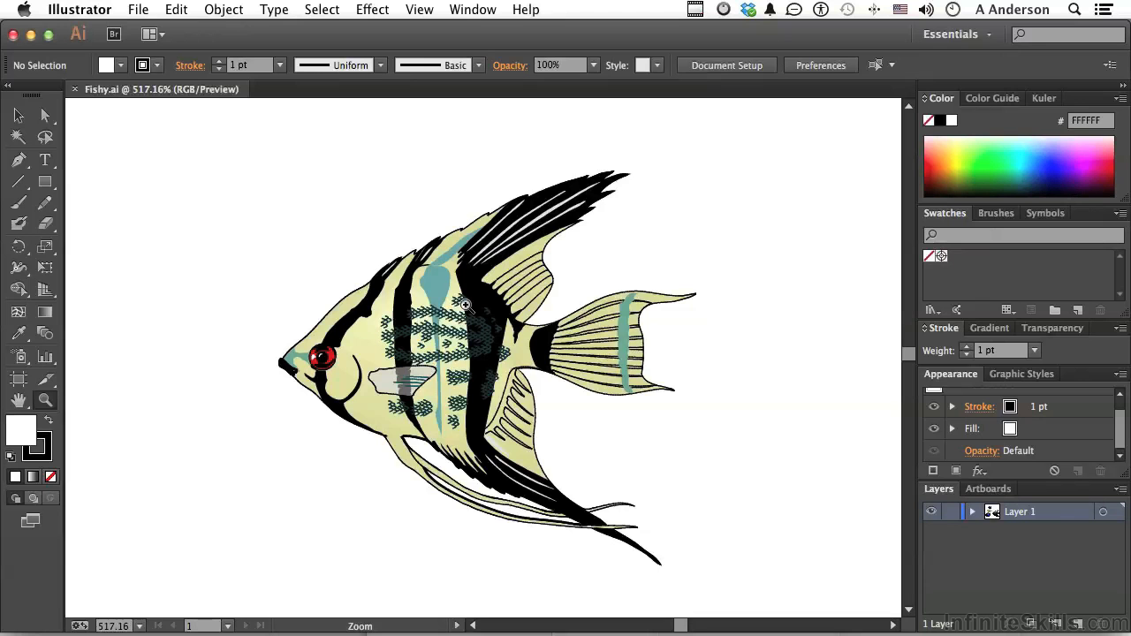
click(420, 9)
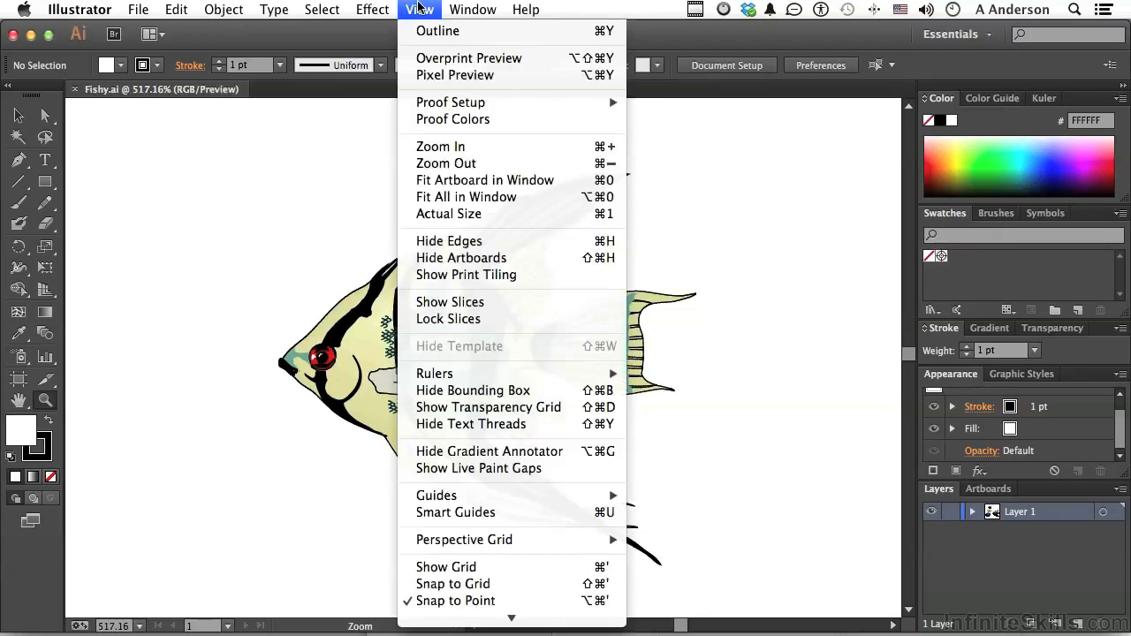
mouse_move(510, 617)
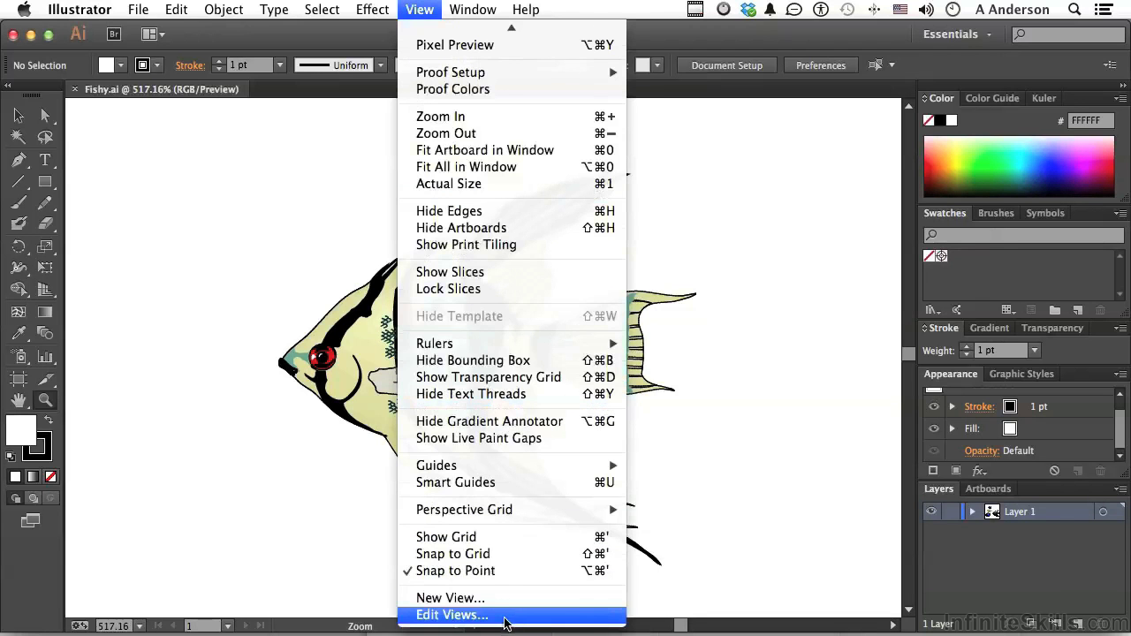
click(451, 599)
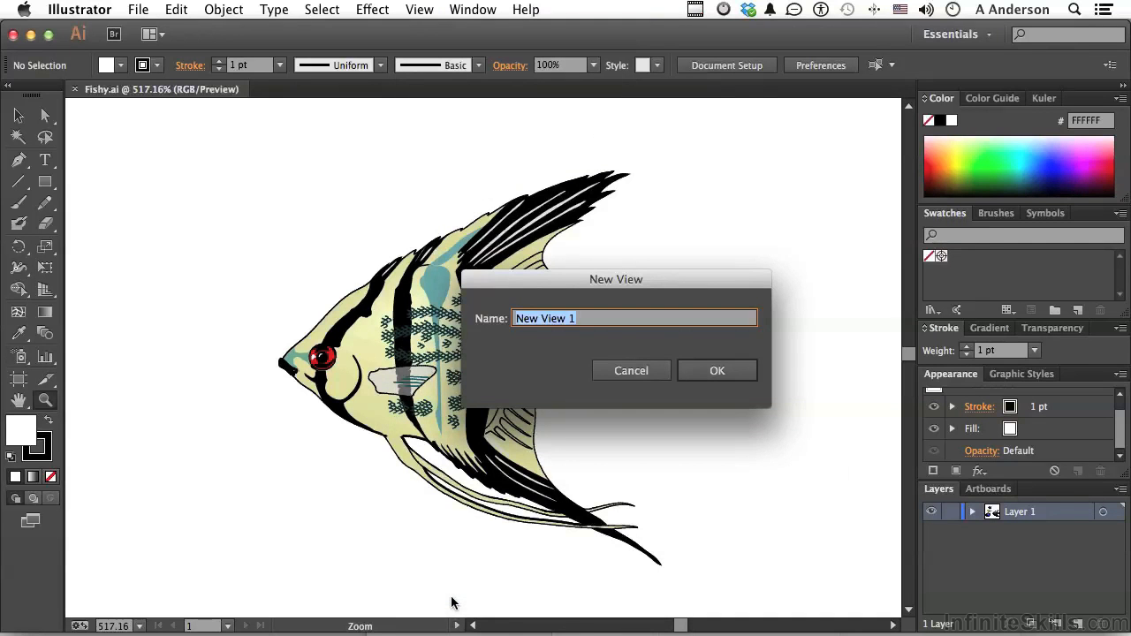
text(Angel)
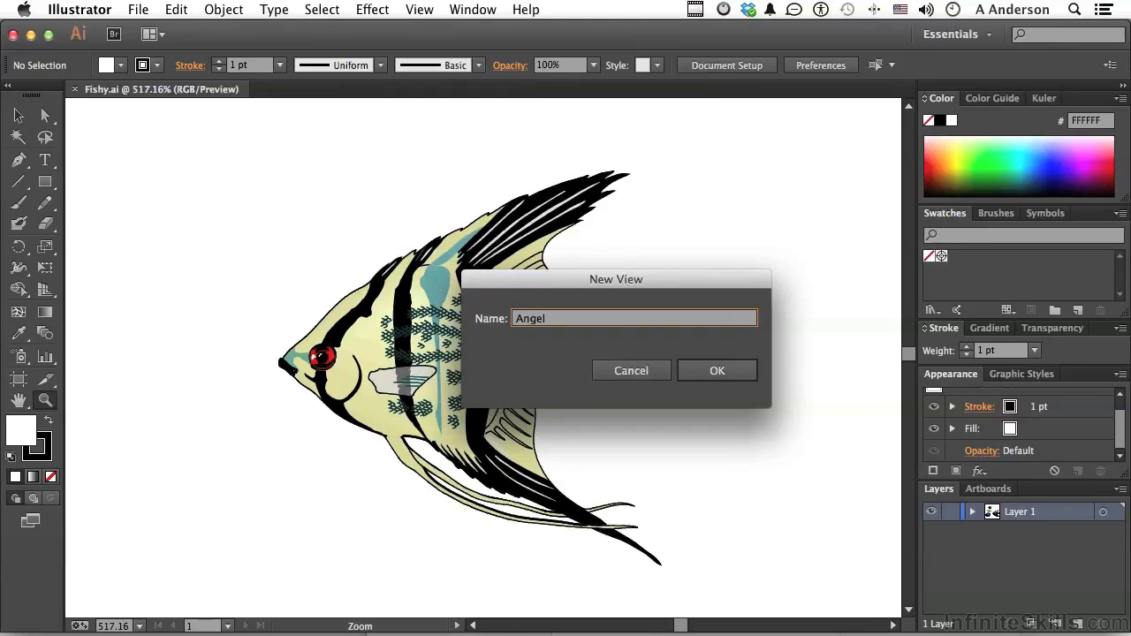
text( 1)
click(716, 370)
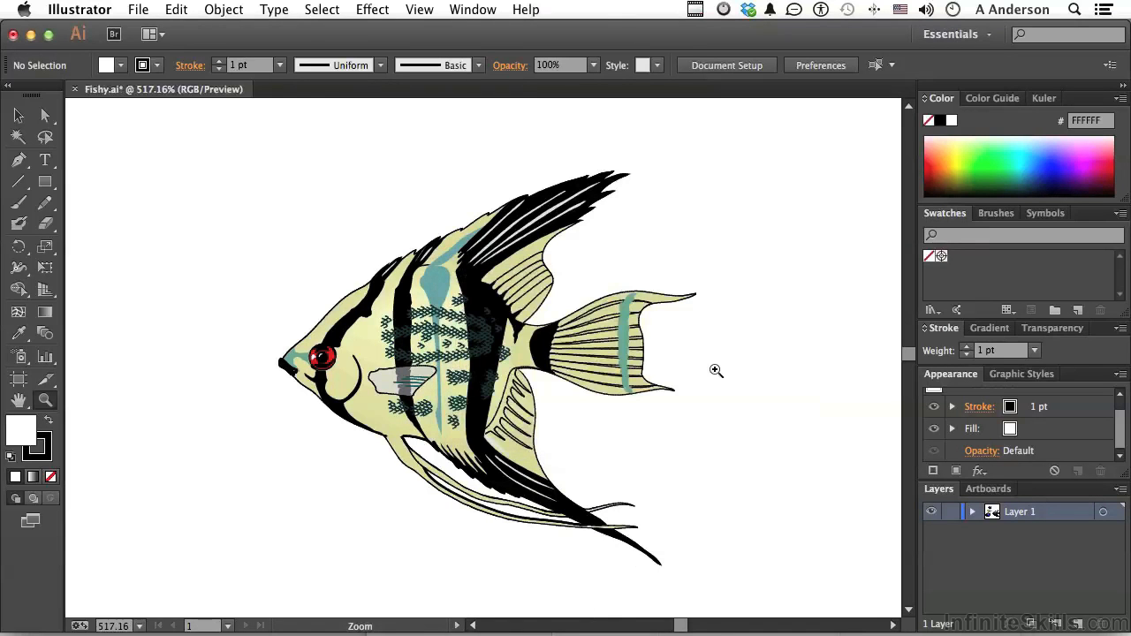
Fit the artboard, zoom in on the large angelfish, and switch to Outline mode.
double_click(20, 400)
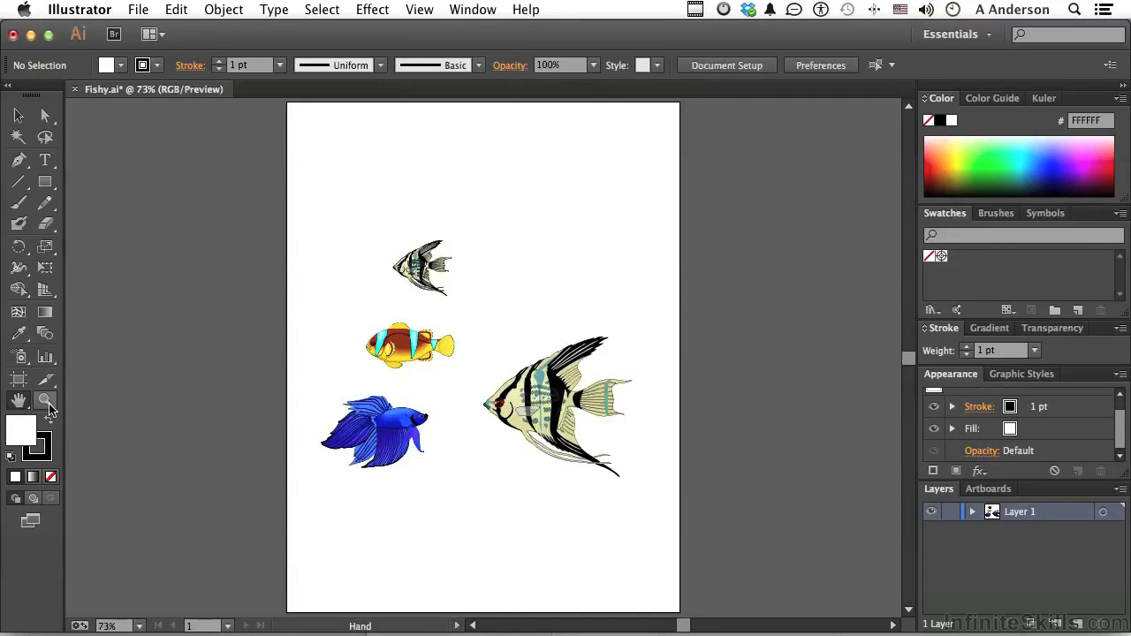
click(46, 403)
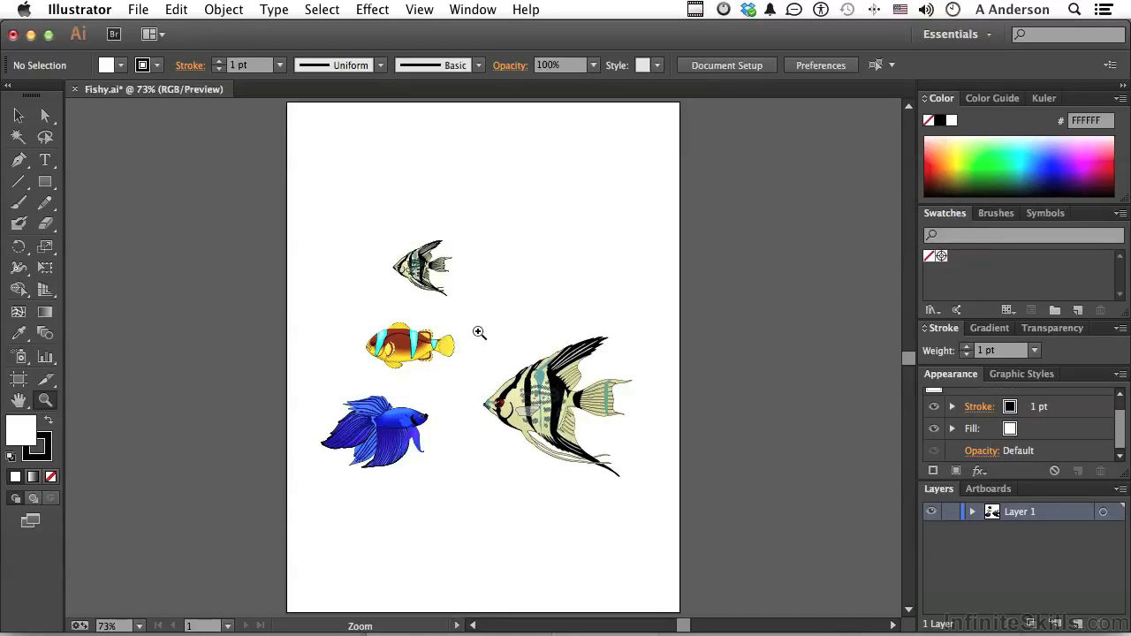
drag(478, 333, 645, 489)
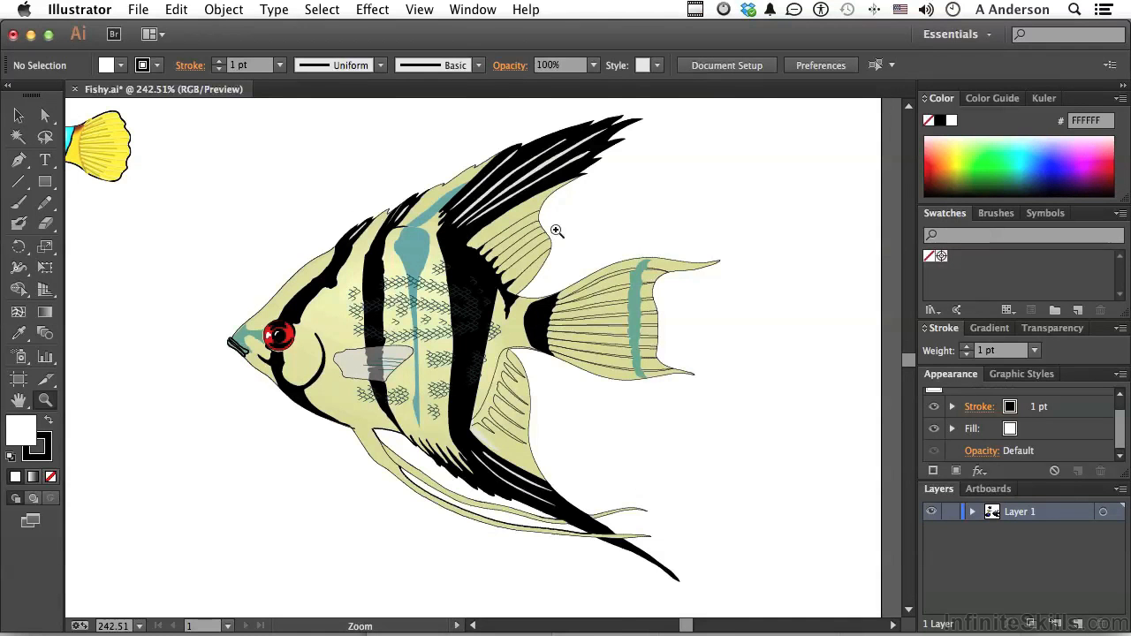
click(410, 11)
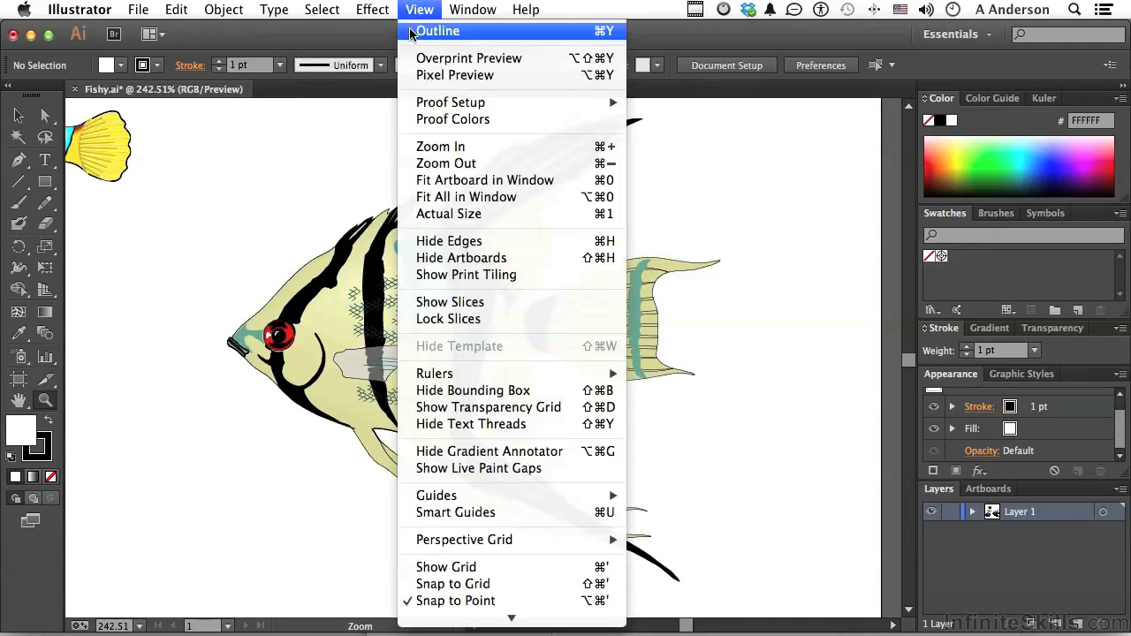
click(409, 33)
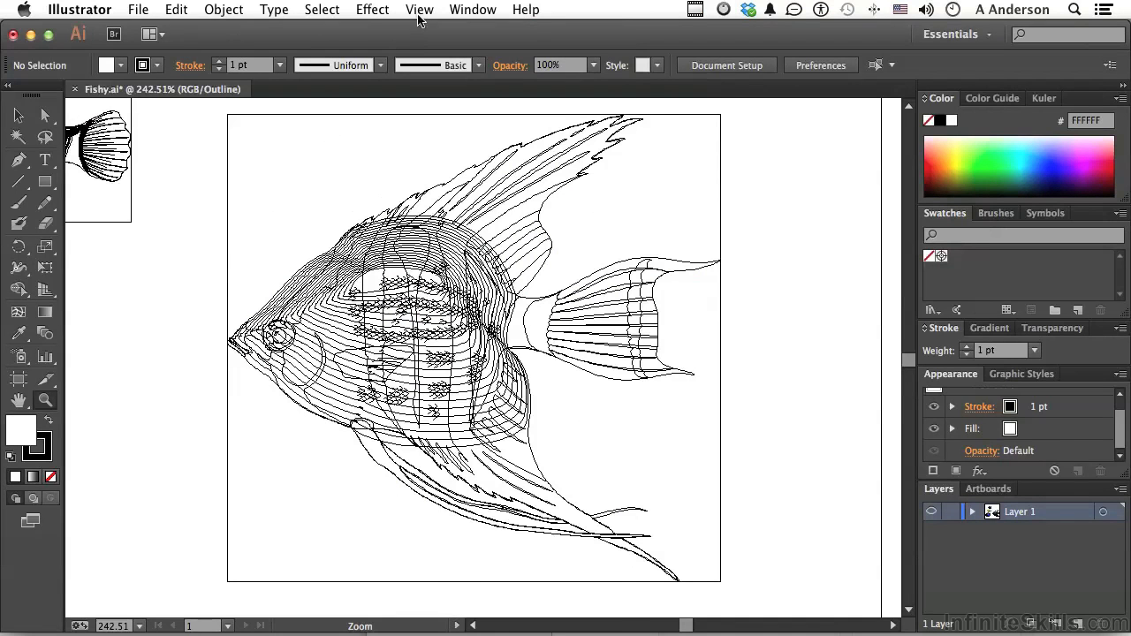
Save the outline close-up as a new view named 'Angel 1 Outline'.
click(419, 11)
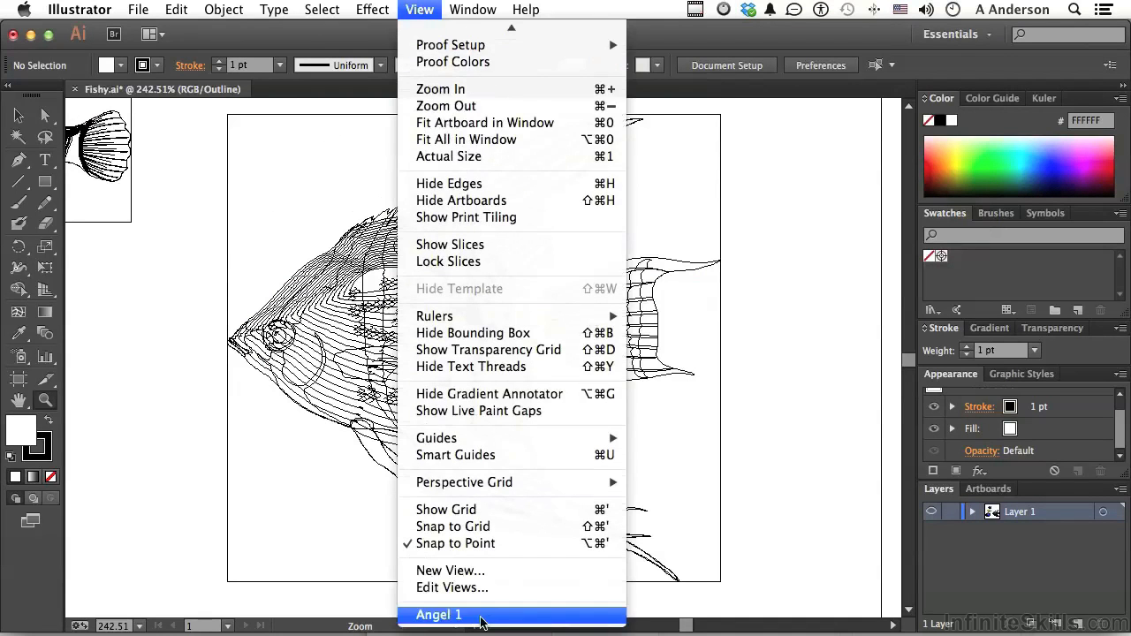
click(468, 572)
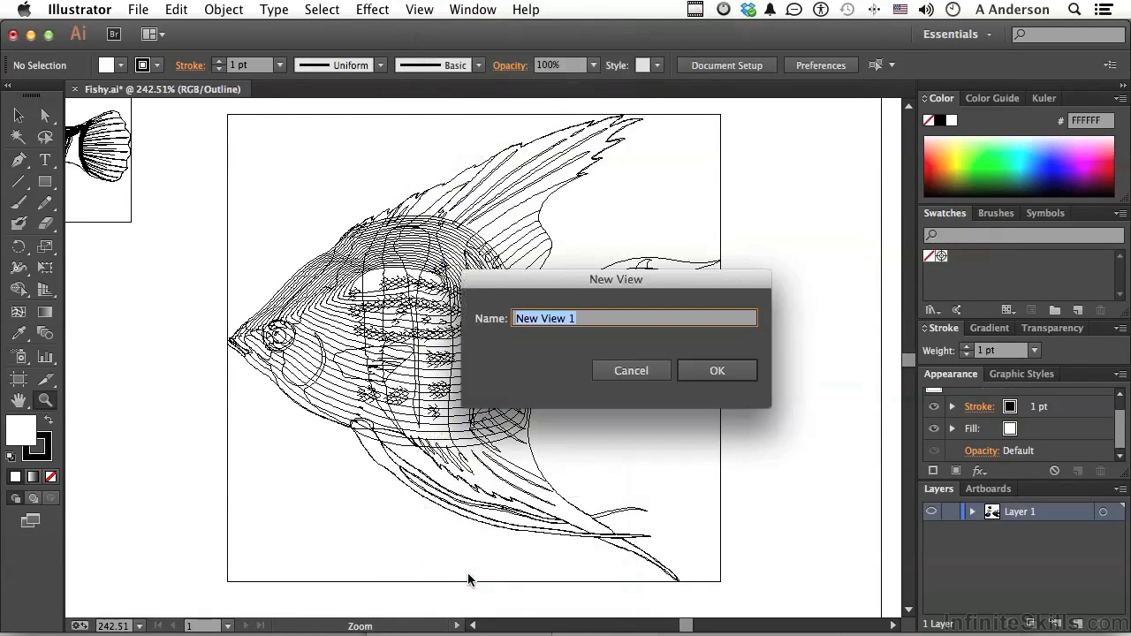
text(Angel )
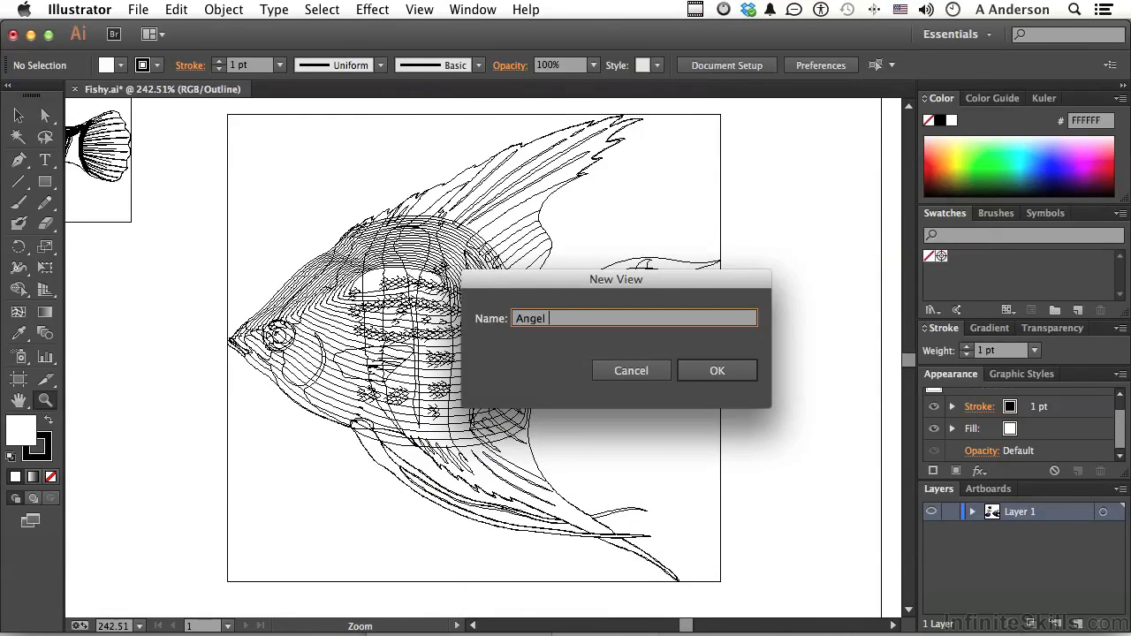
text(1 Outline)
click(716, 372)
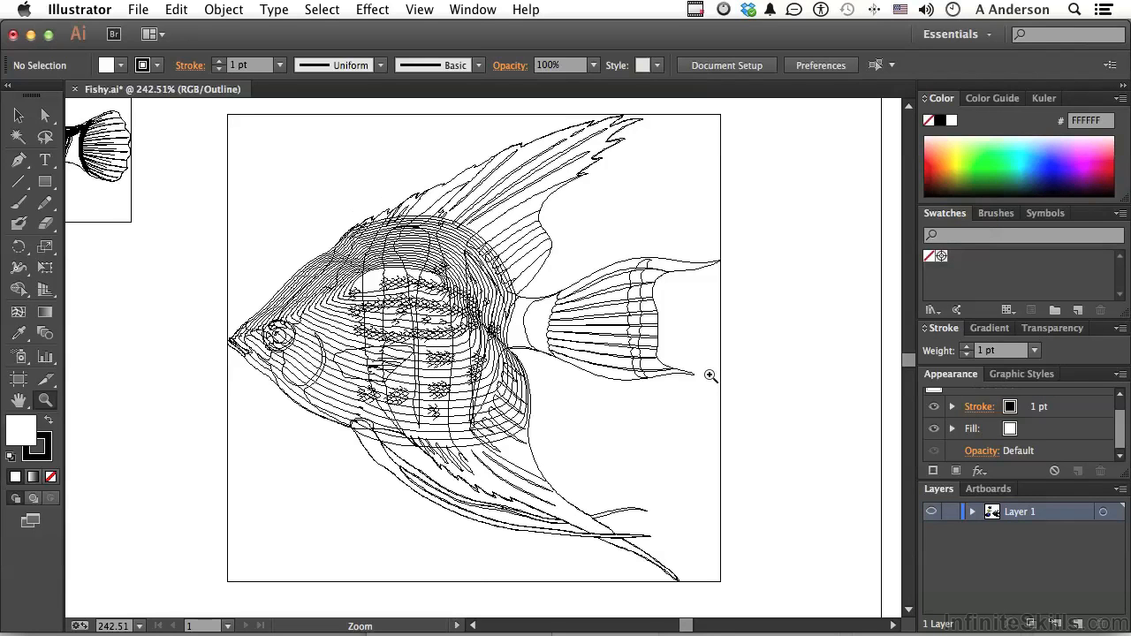
Fit the artboard, return to full-colour Preview, and zoom in on the blue betta.
click(19, 402)
double_click(19, 402)
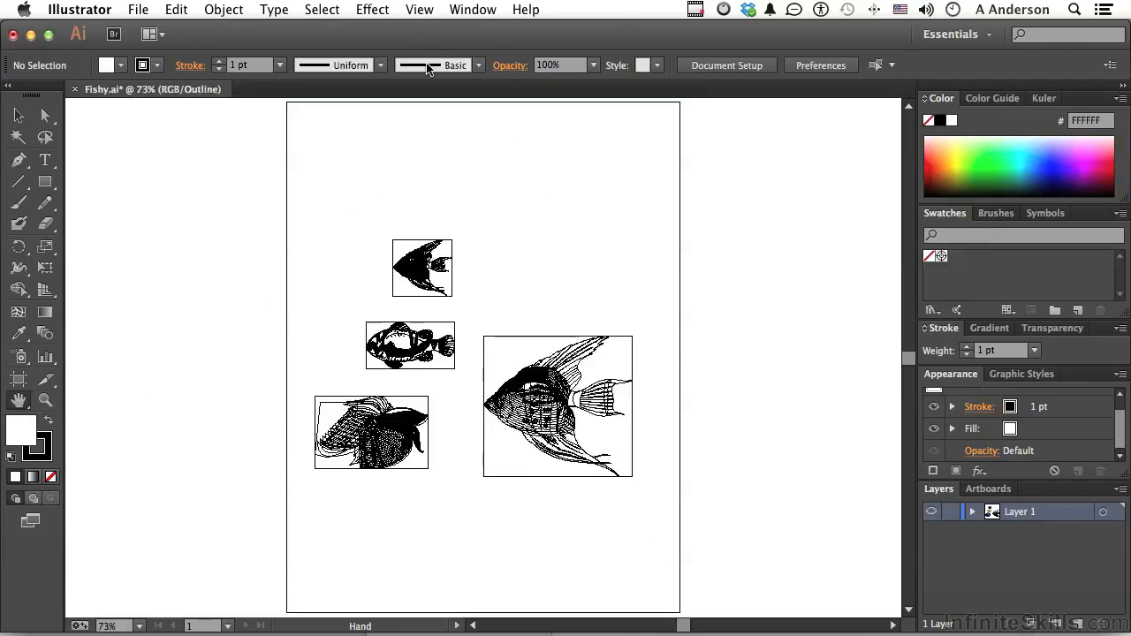
click(414, 13)
click(422, 33)
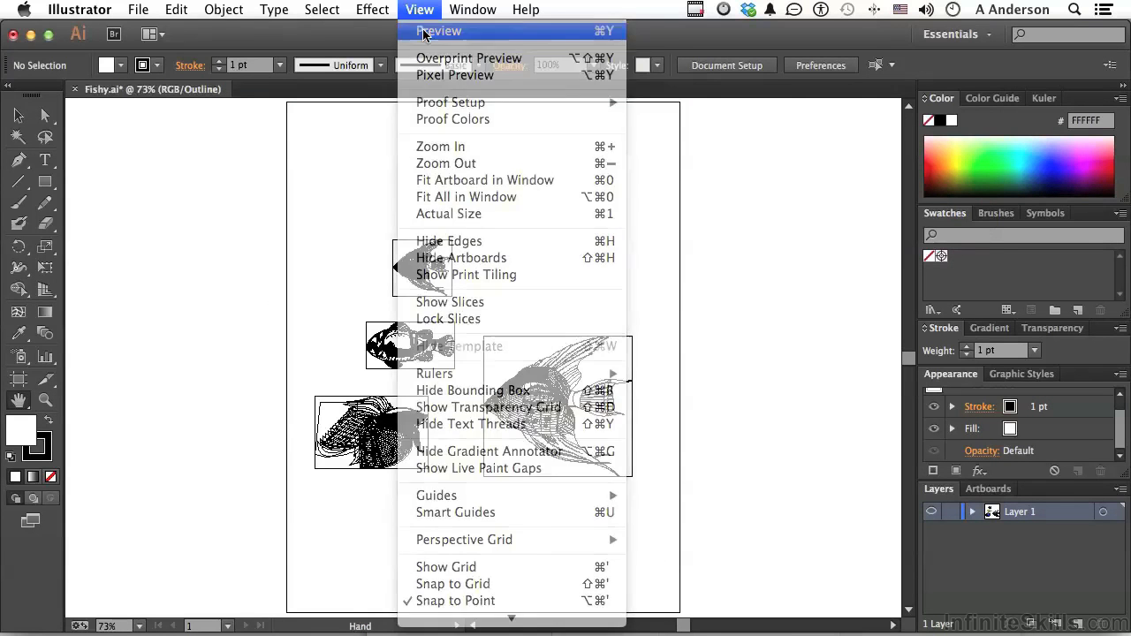
click(45, 400)
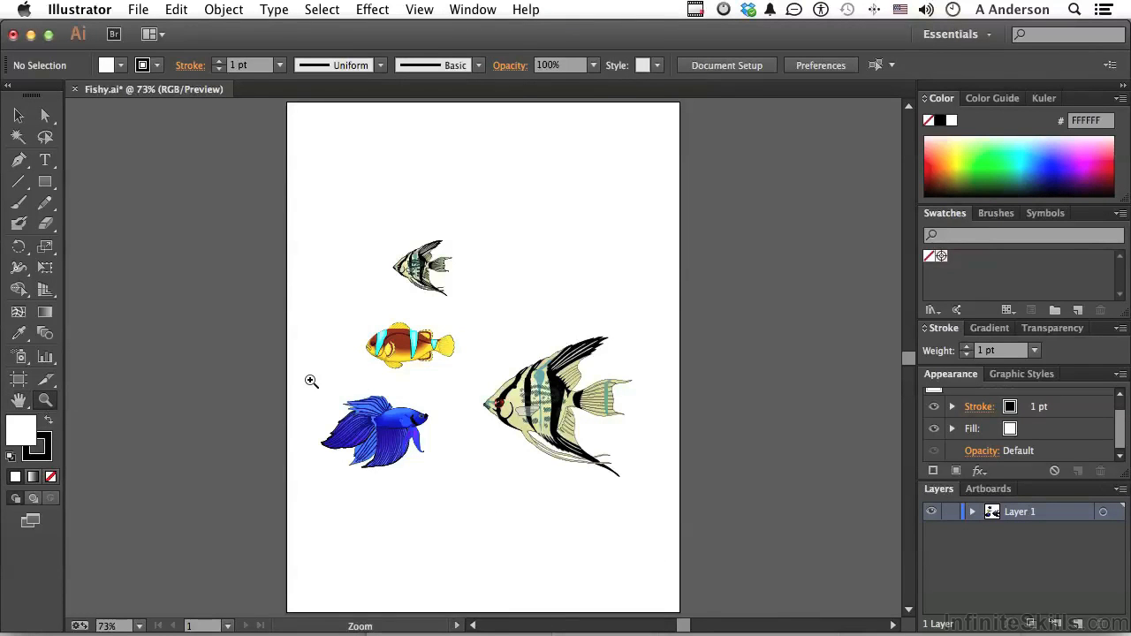
drag(310, 380, 443, 480)
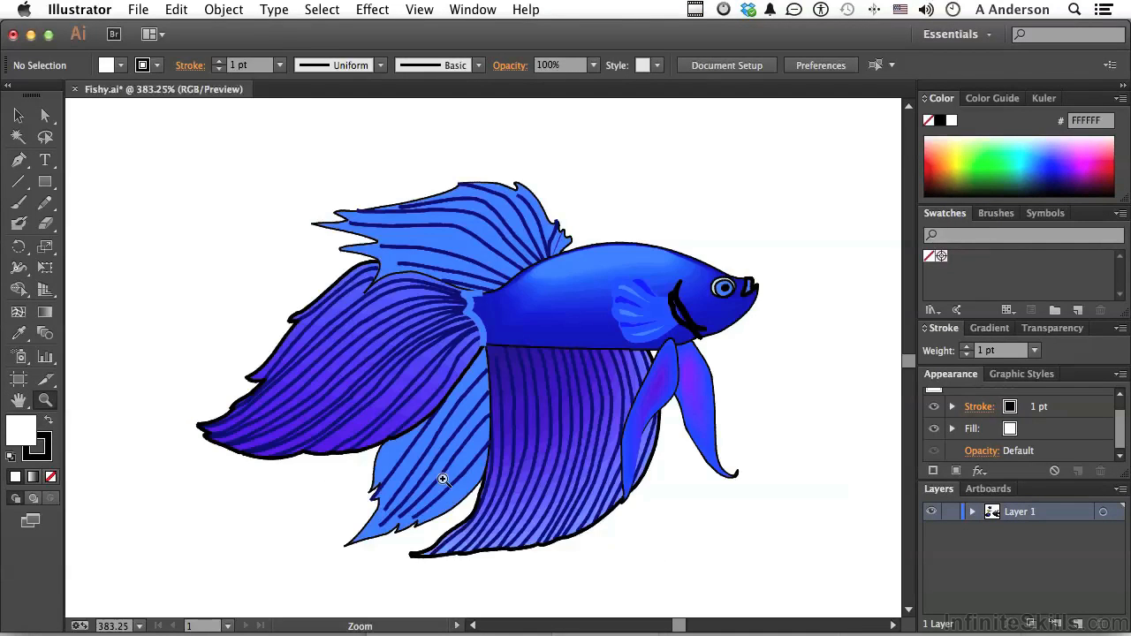
Save the betta close-up as a new view named 'Fish 2'.
click(417, 11)
mouse_move(508, 617)
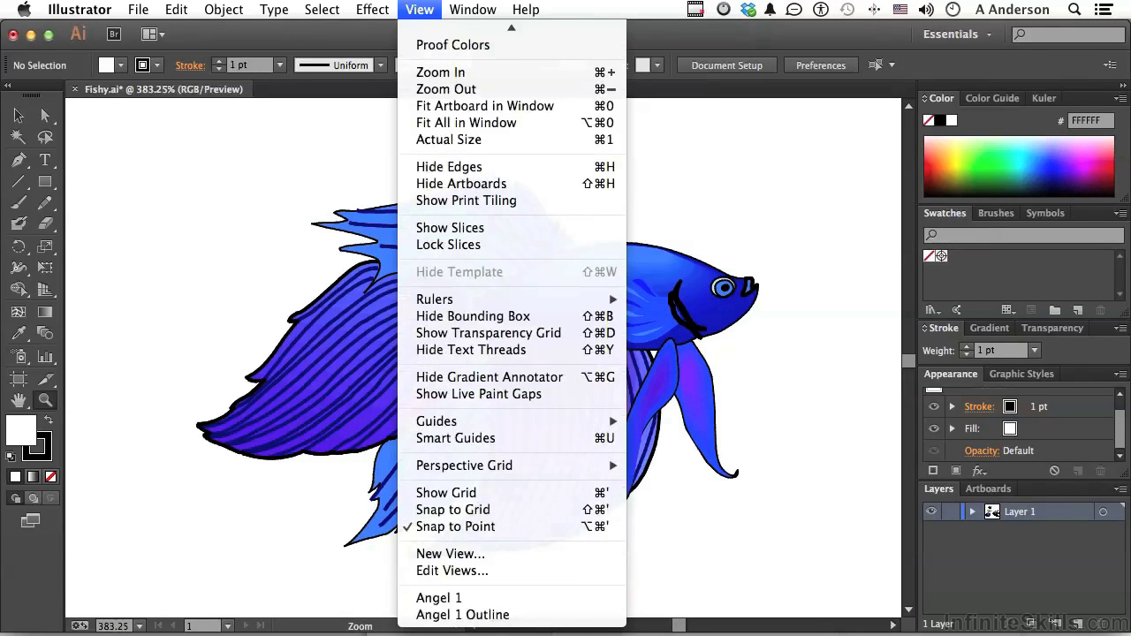
click(469, 558)
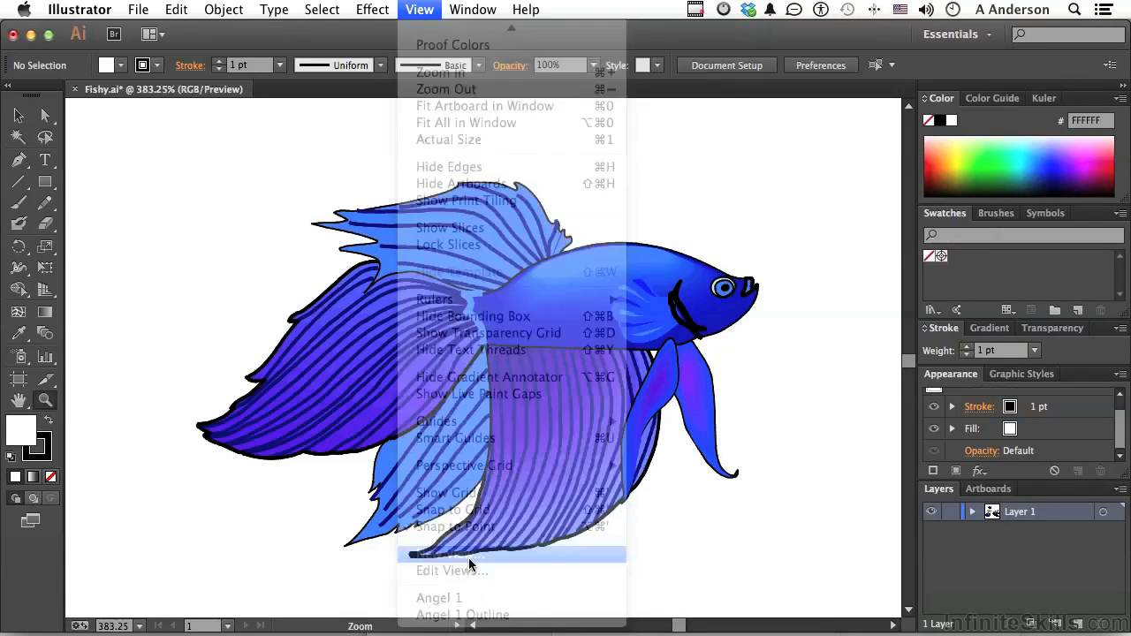
text(Fish)
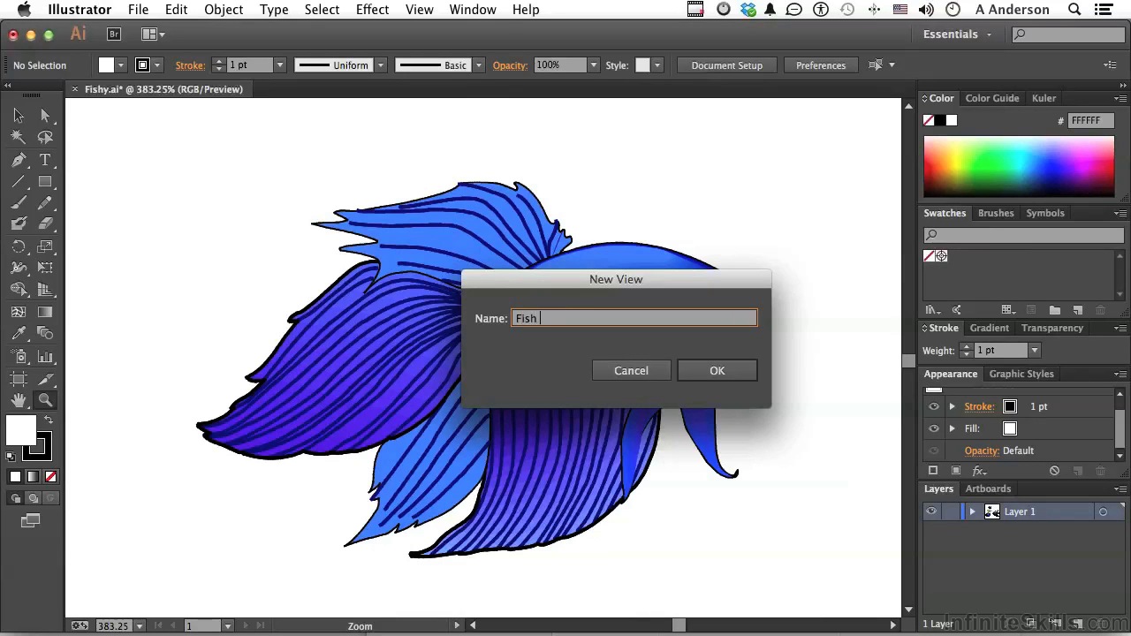
text( 2)
click(715, 369)
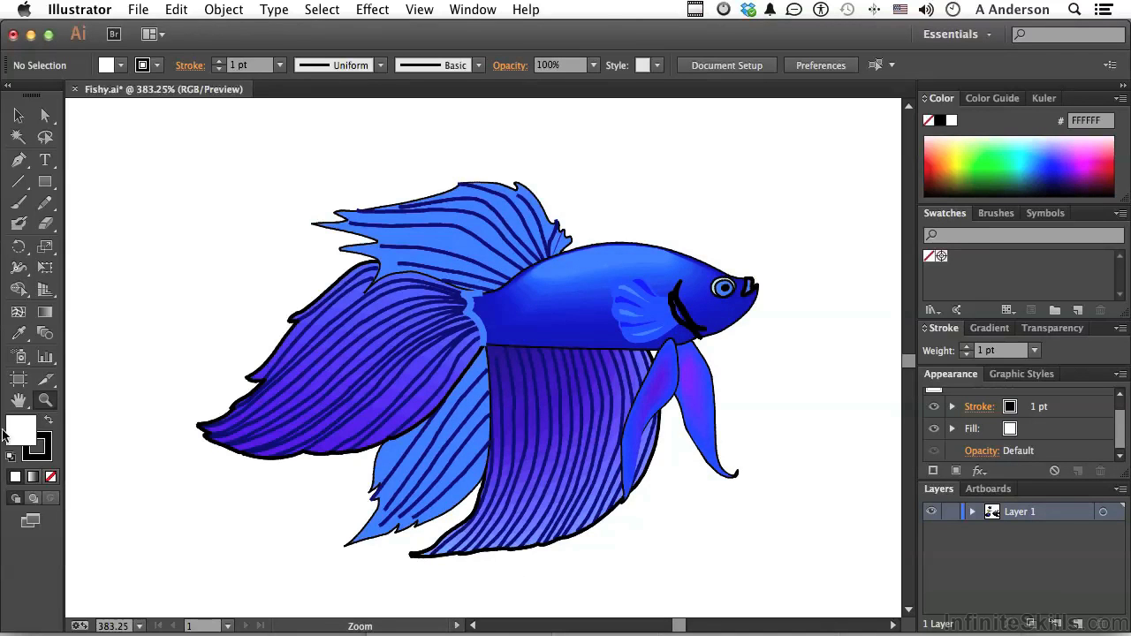
click(19, 402)
double_click(19, 402)
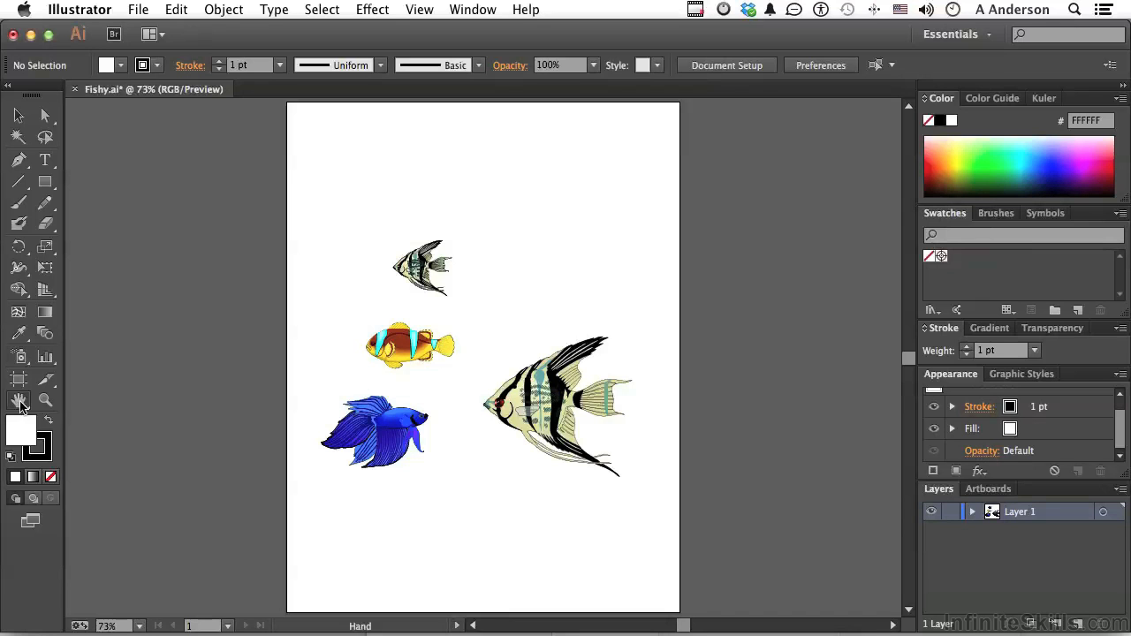
click(419, 10)
scroll(442, 424, down, 3)
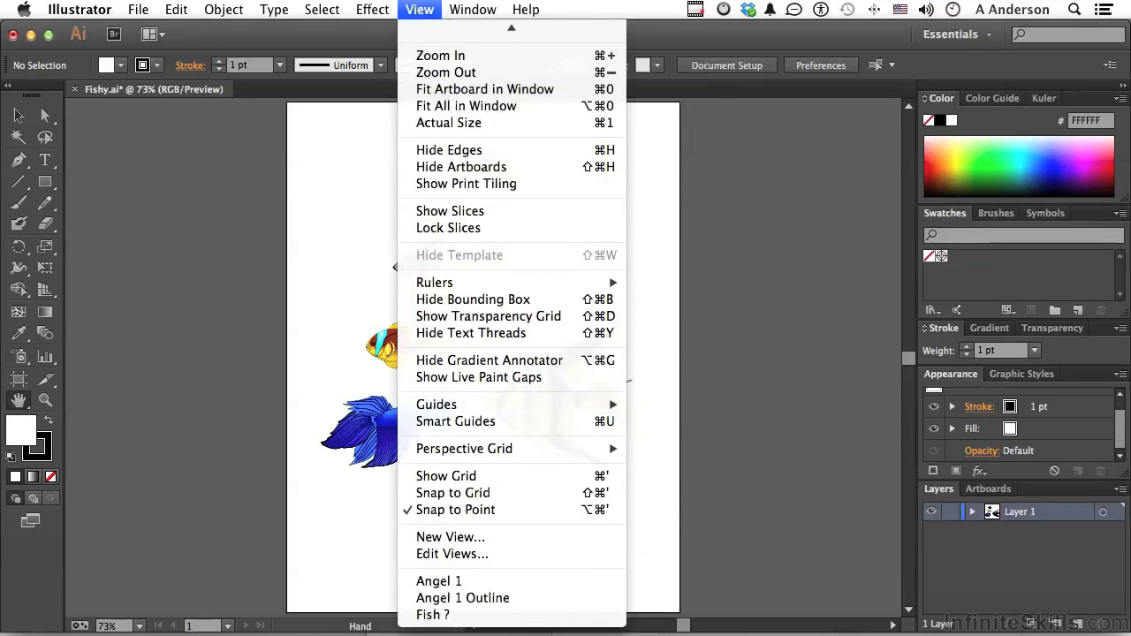
click(453, 602)
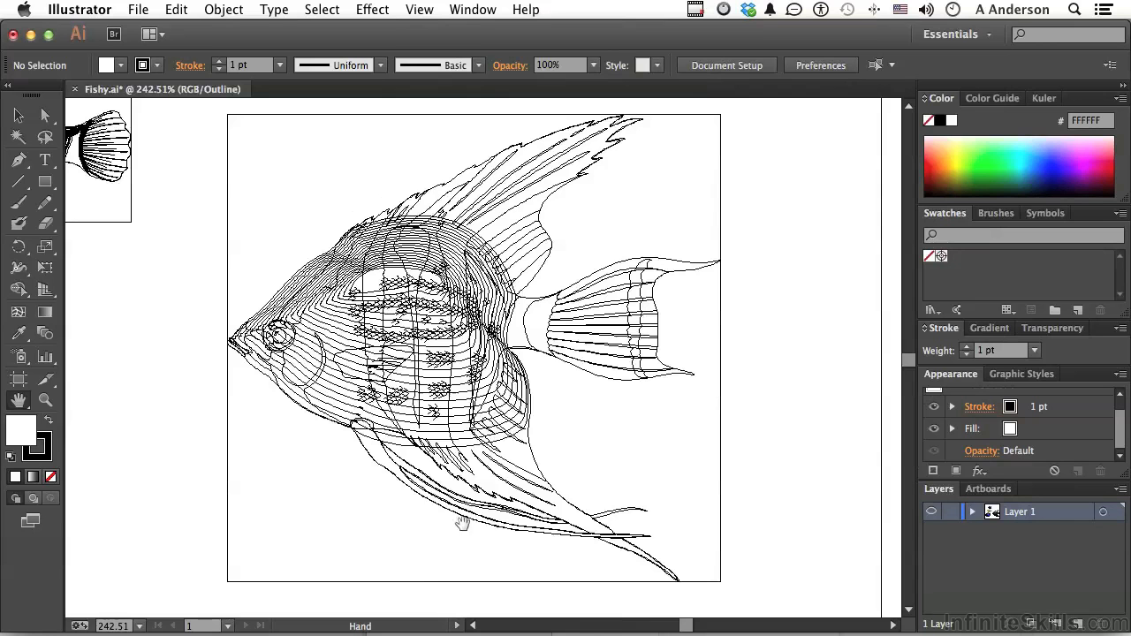
click(420, 9)
scroll(471, 523, down, 3)
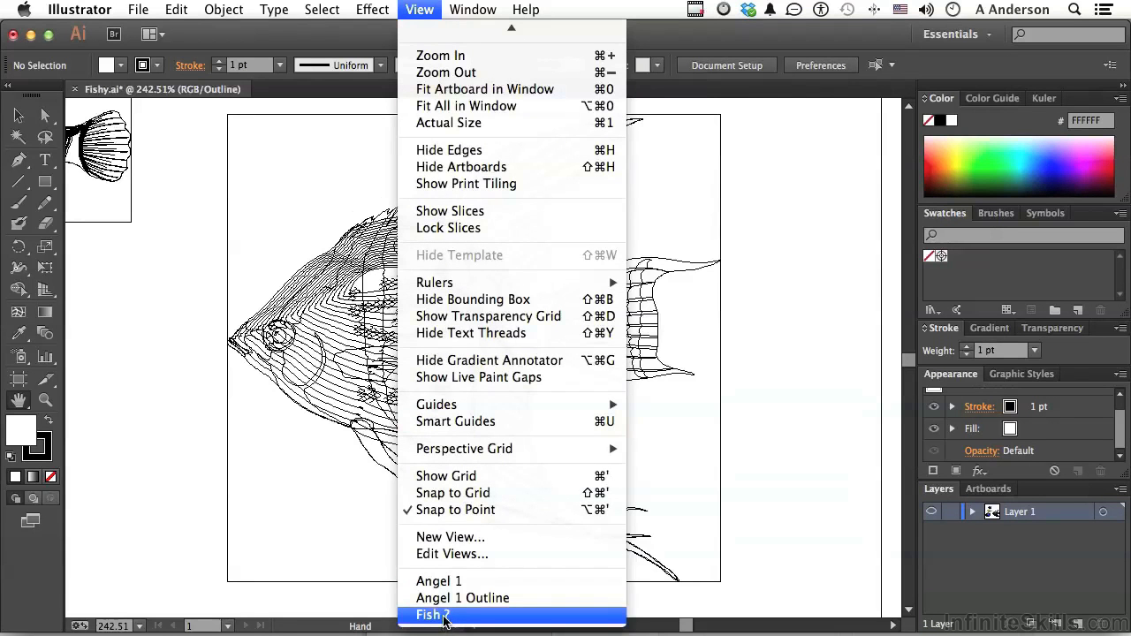
click(444, 618)
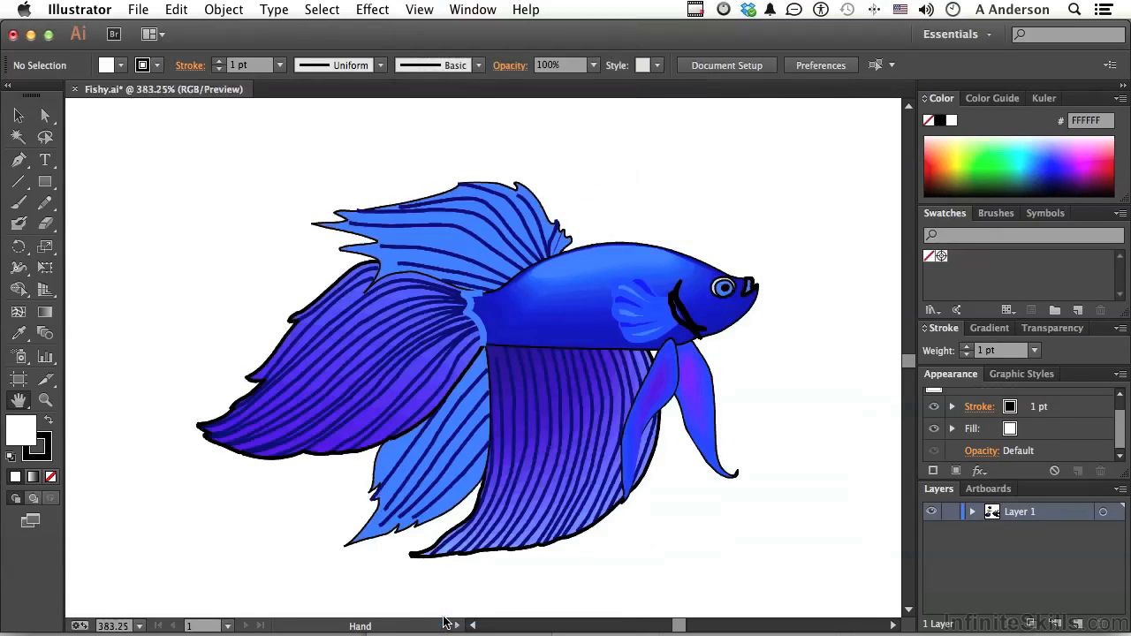
In Edit Views, delete the 'Angel 1 Outline' saved view and confirm with OK.
click(427, 9)
scroll(499, 619, down, 3)
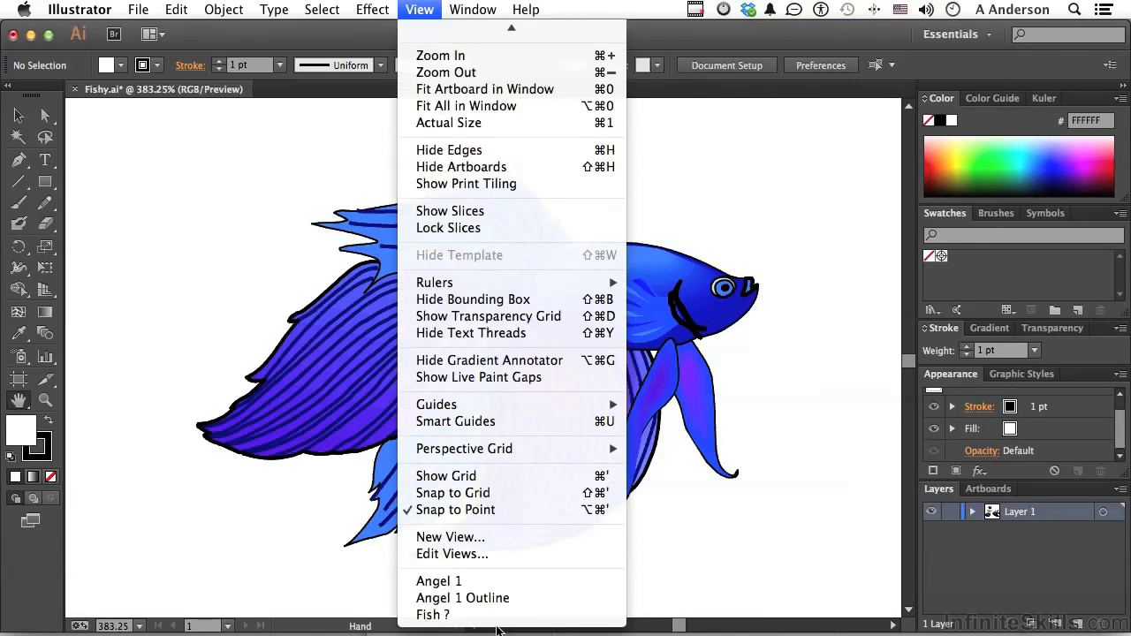
click(475, 554)
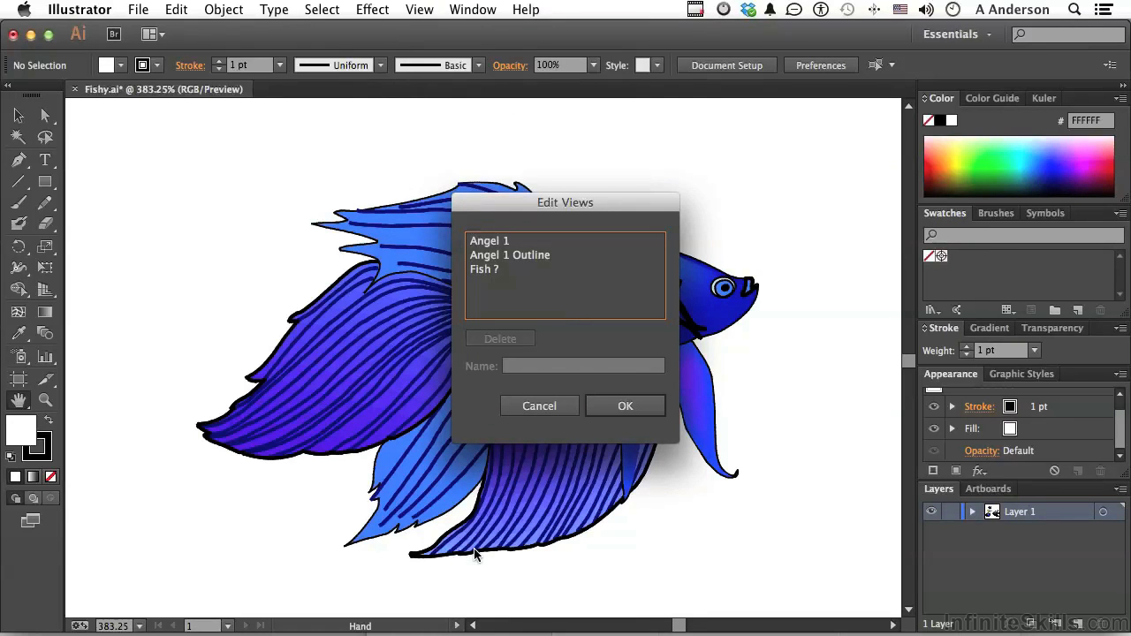
click(538, 263)
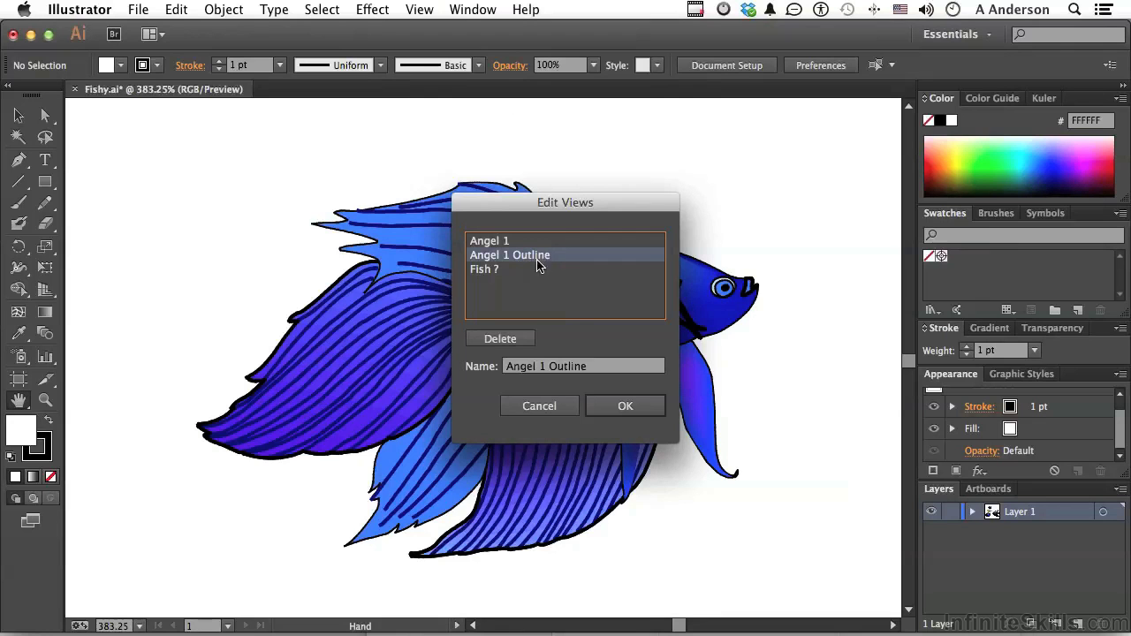
click(500, 341)
click(617, 406)
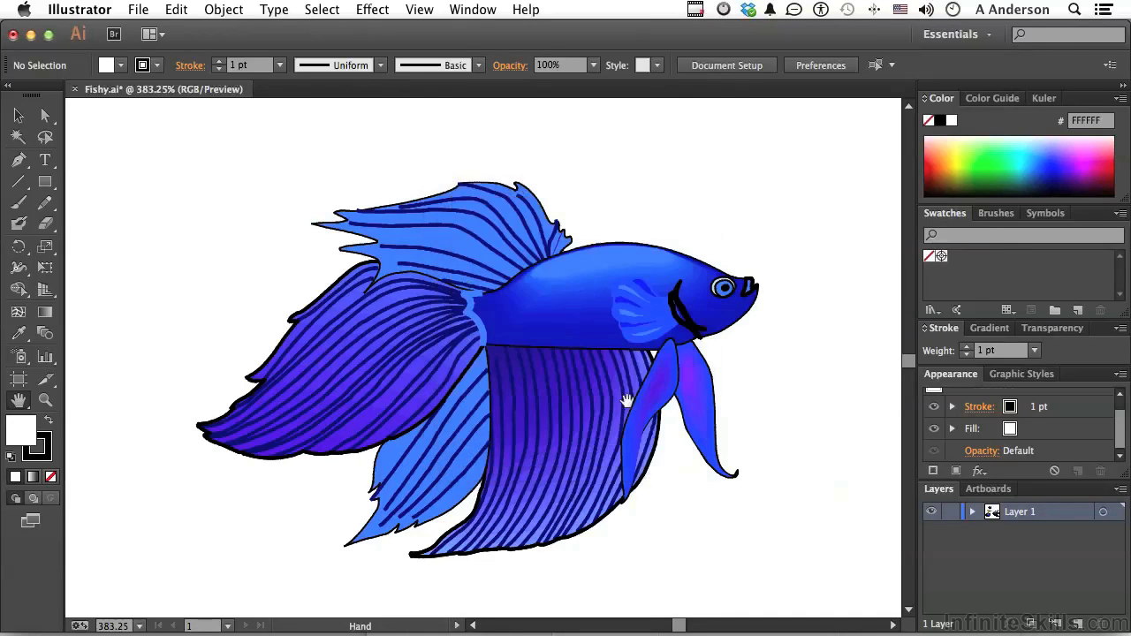